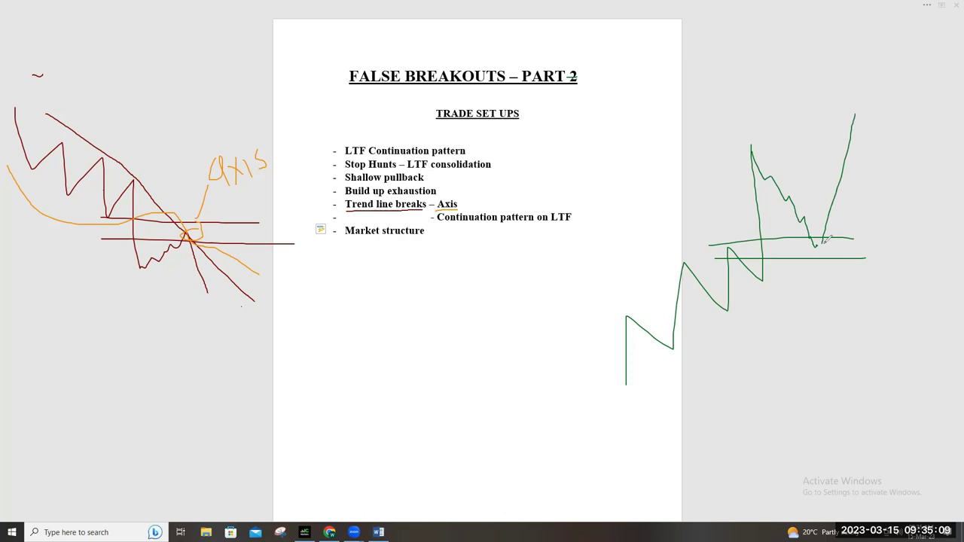
Circle the pullback low in the green uptrend sketch, and draw a rising trend line through it with the upper horizontal level extended.
{"action": "mouse_move", "coordinate": [828, 236]}
{"action": "left_mouse_down"}
{"action": "mouse_move", "coordinate": [813, 236]}
{"action": "mouse_move", "coordinate": [812, 248]}
{"action": "mouse_move", "coordinate": [828, 248]}
{"action": "mouse_move", "coordinate": [826, 240]}
{"action": "left_mouse_up"}
{"action": "mouse_move", "coordinate": [635, 389]}
{"action": "left_mouse_down"}
{"action": "mouse_move", "coordinate": [774, 293]}
{"action": "mouse_move", "coordinate": [899, 148]}
{"action": "left_mouse_up"}
{"action": "left_click_drag", "start_coordinate": [853, 238], "coordinate": [894, 239]}
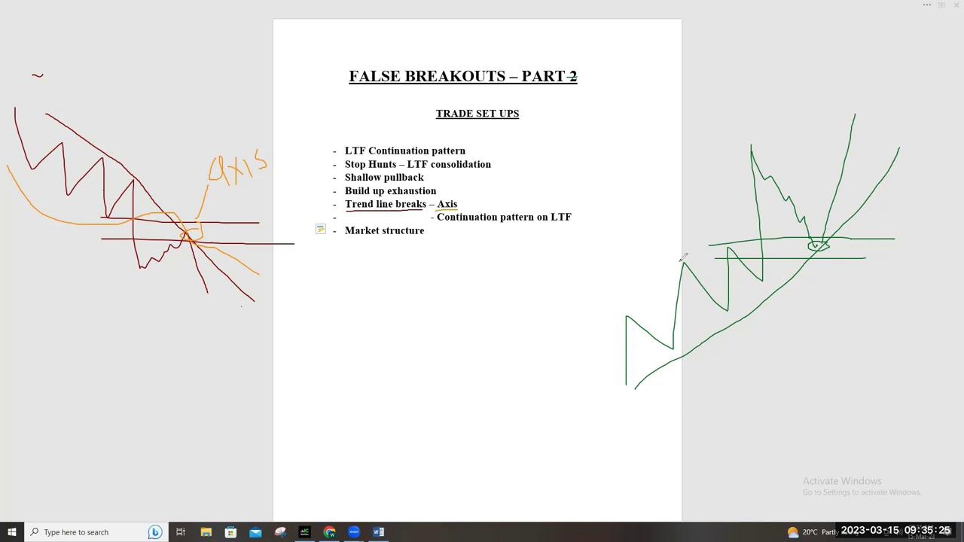
{"action": "left_click_drag", "start_coordinate": [694, 401], "coordinate": [748, 339]}
{"action": "left_click_drag", "start_coordinate": [771, 276], "coordinate": [823, 237]}
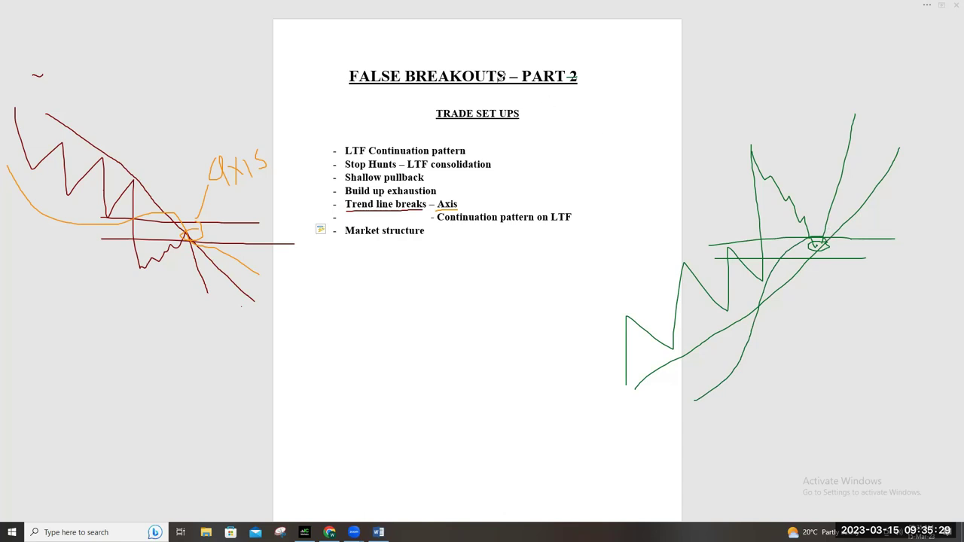
{"action": "left_click", "coordinate": [742, 352]}
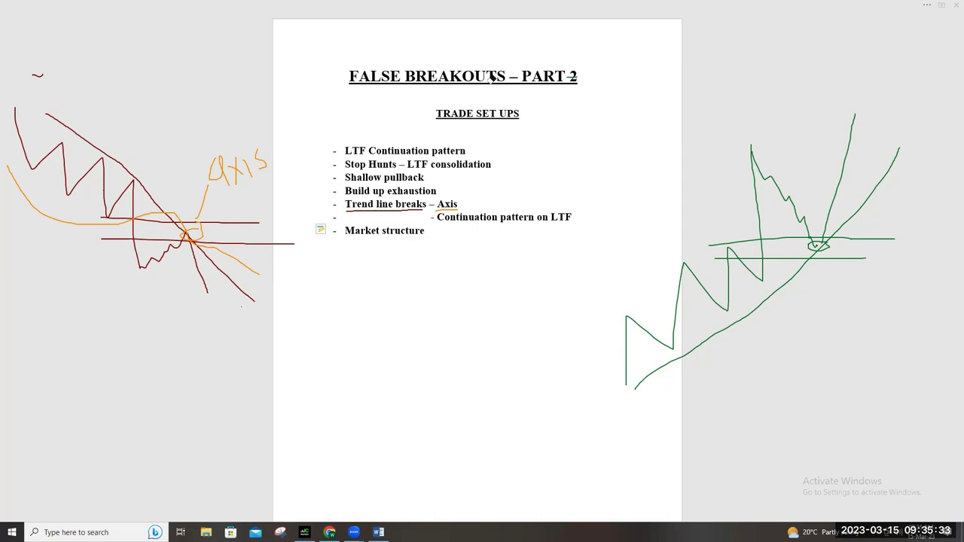
Draw an orange axis curve rising through the circled low of the green uptrend sketch and annotate their crossing.
{"action": "mouse_move", "coordinate": [707, 393]}
{"action": "left_mouse_down"}
{"action": "mouse_move", "coordinate": [783, 260]}
{"action": "mouse_move", "coordinate": [942, 194]}
{"action": "left_mouse_up"}
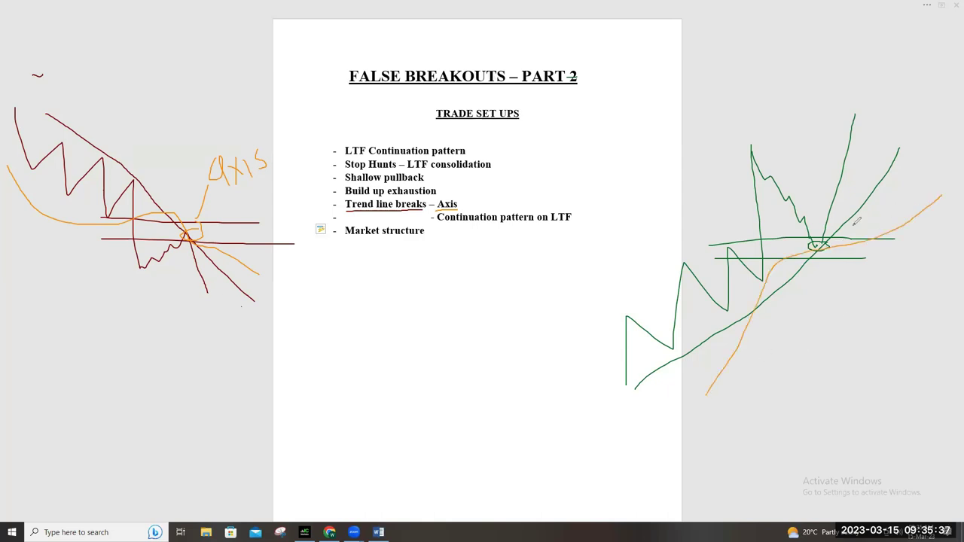
{"action": "mouse_move", "coordinate": [832, 236]}
{"action": "left_mouse_down"}
{"action": "mouse_move", "coordinate": [809, 238]}
{"action": "mouse_move", "coordinate": [807, 255]}
{"action": "mouse_move", "coordinate": [840, 252]}
{"action": "mouse_move", "coordinate": [837, 234]}
{"action": "left_mouse_up"}
{"action": "mouse_move", "coordinate": [837, 250]}
{"action": "left_mouse_down"}
{"action": "mouse_move", "coordinate": [854, 283]}
{"action": "mouse_move", "coordinate": [881, 301]}
{"action": "mouse_move", "coordinate": [897, 310]}
{"action": "mouse_move", "coordinate": [923, 303]}
{"action": "left_mouse_up"}
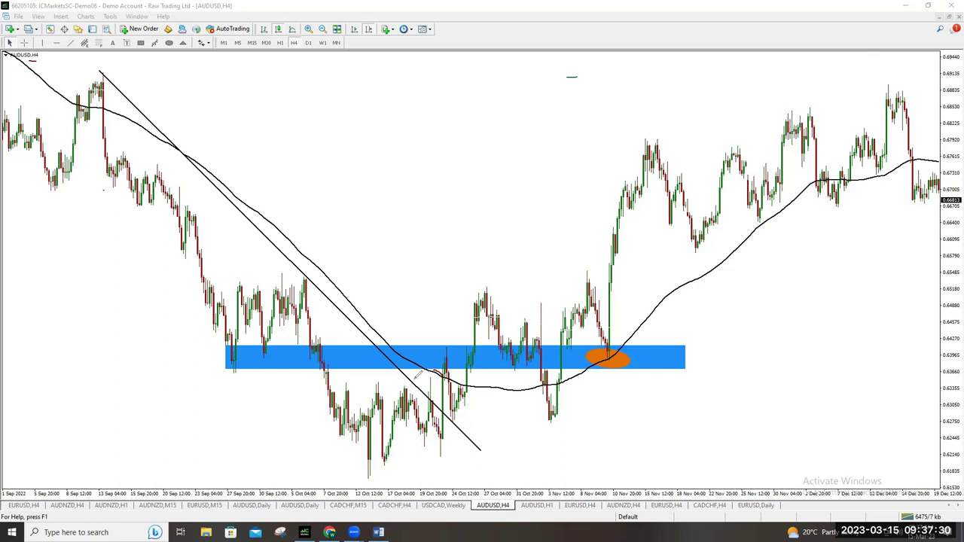
Mark the AUDUSD H4 chart with an arrow near the trend line break and circles where the moving average meets the blue zone.
{"action": "left_click_drag", "start_coordinate": [435, 396], "coordinate": [440, 389]}
{"action": "mouse_move", "coordinate": [411, 350]}
{"action": "left_mouse_down"}
{"action": "mouse_move", "coordinate": [407, 362]}
{"action": "mouse_move", "coordinate": [413, 347]}
{"action": "left_mouse_up"}
{"action": "left_click_drag", "start_coordinate": [609, 361], "coordinate": [625, 343]}
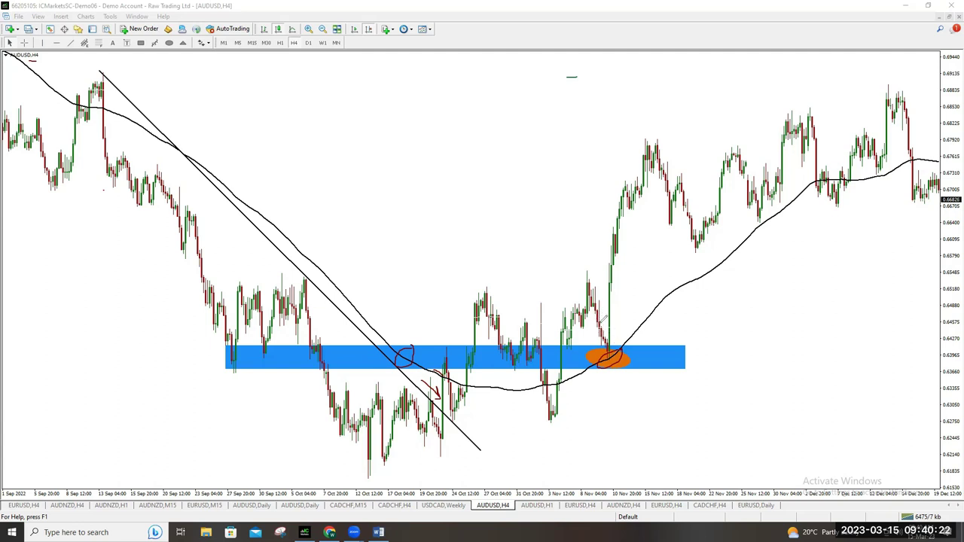
{"action": "mouse_move", "coordinate": [600, 322]}
{"action": "left_mouse_down"}
{"action": "mouse_move", "coordinate": [613, 351]}
{"action": "mouse_move", "coordinate": [601, 316]}
{"action": "left_mouse_up"}
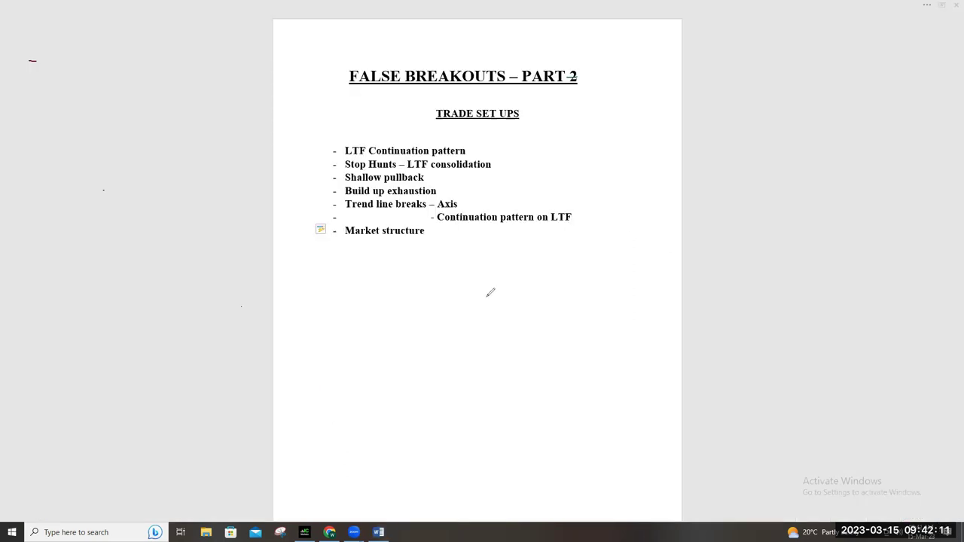
Underline the trend line breaks and "Continuation pattern on LTF" setups, and sketch a falling zigzag with a trend line and upward breakout beside the page.
{"action": "left_click_drag", "start_coordinate": [369, 212], "coordinate": [567, 224]}
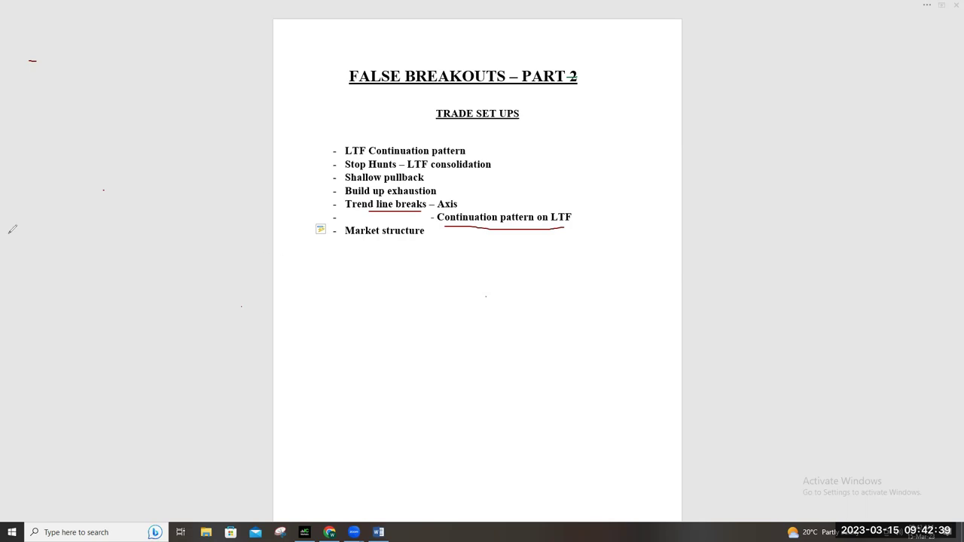
{"action": "left_click_drag", "start_coordinate": [29, 254], "coordinate": [35, 234]}
{"action": "left_click_drag", "start_coordinate": [58, 274], "coordinate": [158, 348]}
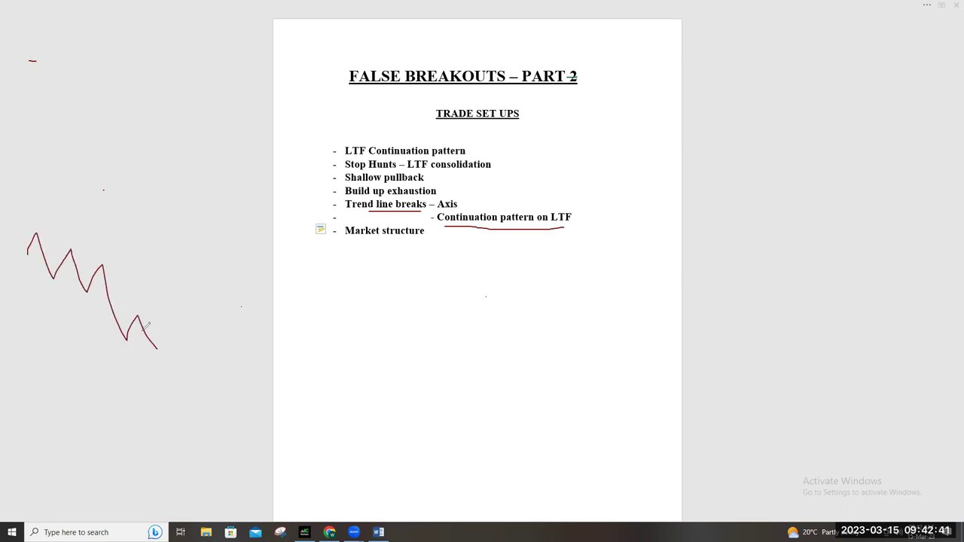
{"action": "mouse_move", "coordinate": [30, 225]}
{"action": "left_mouse_down"}
{"action": "mouse_move", "coordinate": [214, 346]}
{"action": "mouse_move", "coordinate": [171, 301]}
{"action": "mouse_move", "coordinate": [192, 243]}
{"action": "left_mouse_up"}
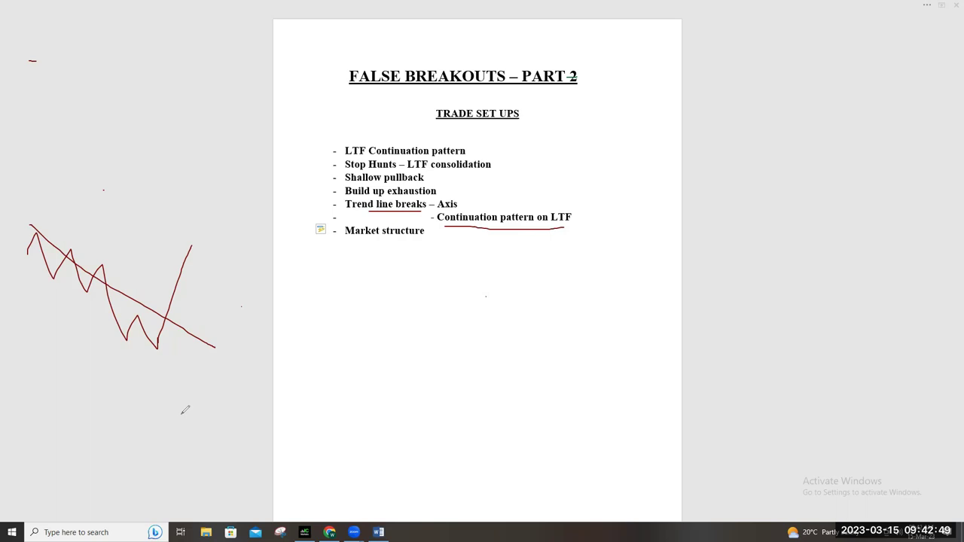
Label the first sketch "H4" and draw a second descending trend line below it with a zigzag decline that breaks upward.
{"action": "left_click_drag", "start_coordinate": [124, 378], "coordinate": [166, 405]}
{"action": "left_click_drag", "start_coordinate": [247, 442], "coordinate": [291, 467]}
{"action": "mouse_move", "coordinate": [88, 191]}
{"action": "left_mouse_down"}
{"action": "mouse_move", "coordinate": [94, 237]}
{"action": "mouse_move", "coordinate": [110, 229]}
{"action": "mouse_move", "coordinate": [102, 213]}
{"action": "left_mouse_up"}
{"action": "mouse_move", "coordinate": [128, 180]}
{"action": "left_mouse_down"}
{"action": "mouse_move", "coordinate": [132, 206]}
{"action": "mouse_move", "coordinate": [151, 203]}
{"action": "mouse_move", "coordinate": [153, 232]}
{"action": "left_mouse_up"}
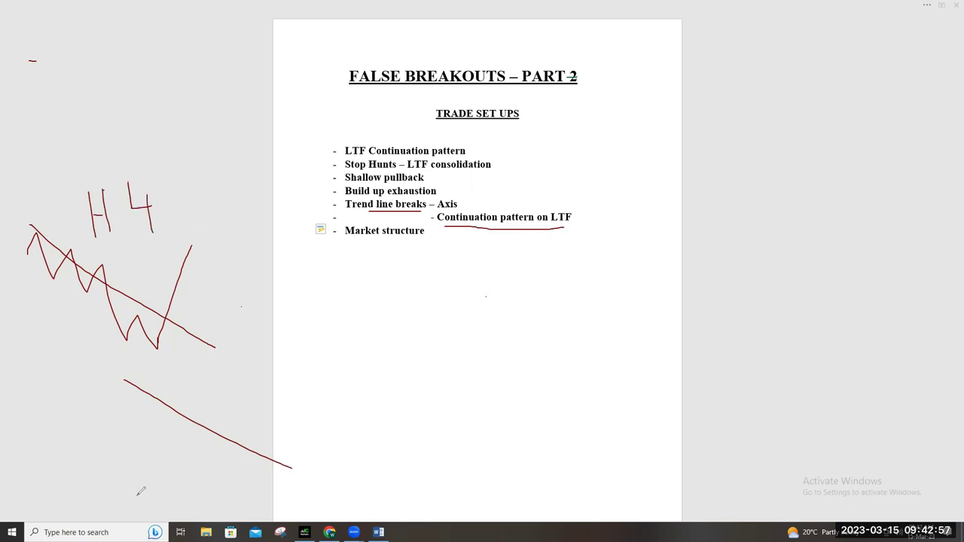
{"action": "mouse_move", "coordinate": [130, 436]}
{"action": "left_mouse_down"}
{"action": "mouse_move", "coordinate": [151, 426]}
{"action": "mouse_move", "coordinate": [204, 447]}
{"action": "mouse_move", "coordinate": [233, 439]}
{"action": "mouse_move", "coordinate": [248, 471]}
{"action": "mouse_move", "coordinate": [270, 402]}
{"action": "left_mouse_up"}
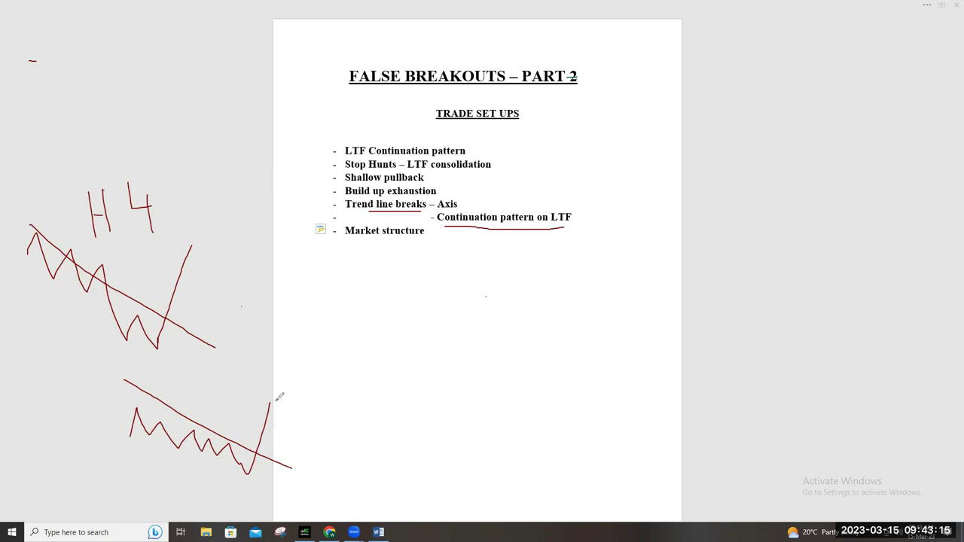
Extend the lower sketch with a falling continuation channel and upward breakout arrow, highlighting the channel and the H4 breakout leg in orange.
{"action": "mouse_move", "coordinate": [269, 406]}
{"action": "left_mouse_down"}
{"action": "mouse_move", "coordinate": [284, 385]}
{"action": "mouse_move", "coordinate": [301, 426]}
{"action": "mouse_move", "coordinate": [311, 419]}
{"action": "mouse_move", "coordinate": [340, 440]}
{"action": "mouse_move", "coordinate": [362, 440]}
{"action": "left_mouse_up"}
{"action": "left_click_drag", "start_coordinate": [289, 368], "coordinate": [368, 439]}
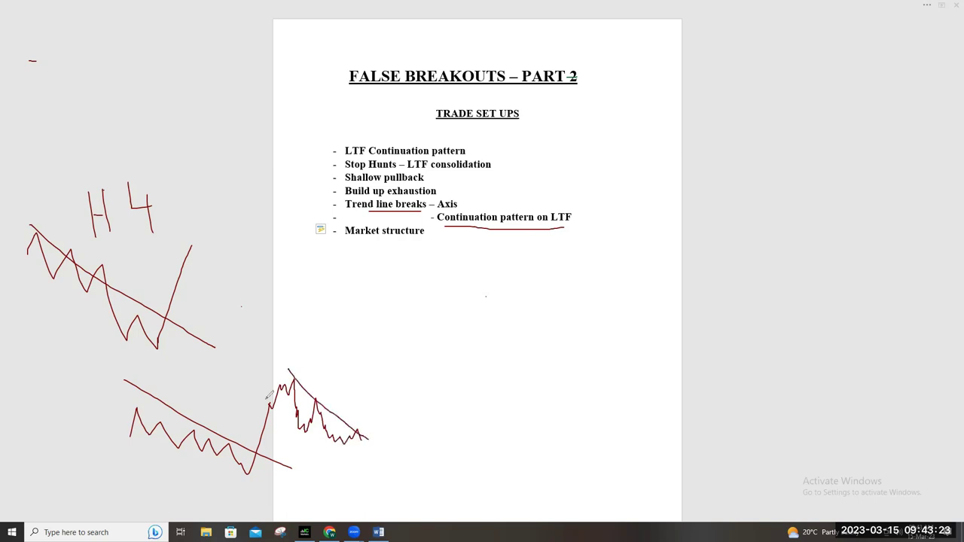
{"action": "mouse_move", "coordinate": [260, 394]}
{"action": "left_mouse_down"}
{"action": "mouse_move", "coordinate": [355, 456]}
{"action": "mouse_move", "coordinate": [370, 394]}
{"action": "mouse_move", "coordinate": [382, 419]}
{"action": "mouse_move", "coordinate": [420, 295]}
{"action": "mouse_move", "coordinate": [412, 299]}
{"action": "mouse_move", "coordinate": [422, 310]}
{"action": "left_mouse_up"}
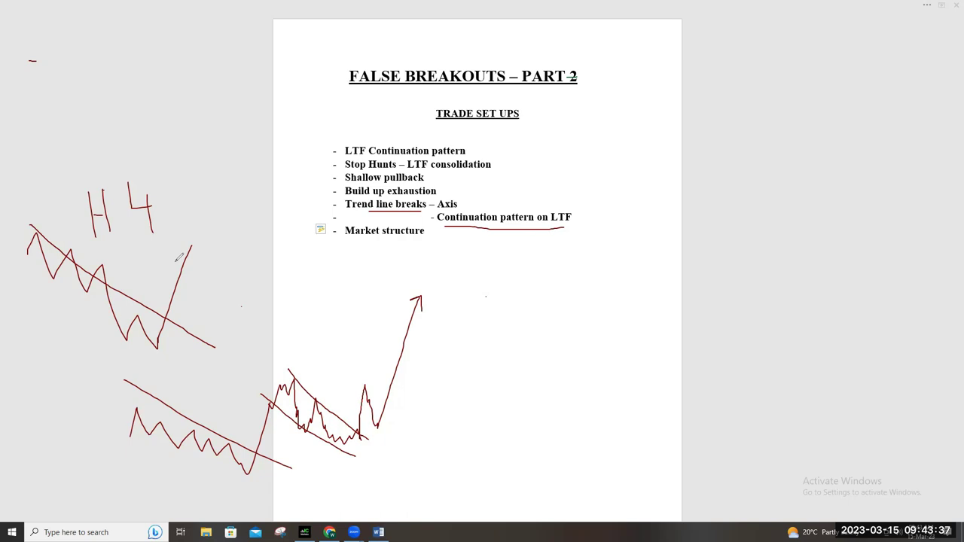
{"action": "mouse_move", "coordinate": [183, 260]}
{"action": "left_mouse_down"}
{"action": "mouse_move", "coordinate": [180, 277]}
{"action": "mouse_move", "coordinate": [193, 254]}
{"action": "left_mouse_up"}
{"action": "mouse_move", "coordinate": [367, 425]}
{"action": "left_mouse_down"}
{"action": "mouse_move", "coordinate": [288, 349]}
{"action": "mouse_move", "coordinate": [264, 374]}
{"action": "mouse_move", "coordinate": [277, 424]}
{"action": "mouse_move", "coordinate": [312, 451]}
{"action": "mouse_move", "coordinate": [367, 462]}
{"action": "mouse_move", "coordinate": [372, 425]}
{"action": "mouse_move", "coordinate": [349, 379]}
{"action": "mouse_move", "coordinate": [352, 389]}
{"action": "left_mouse_up"}
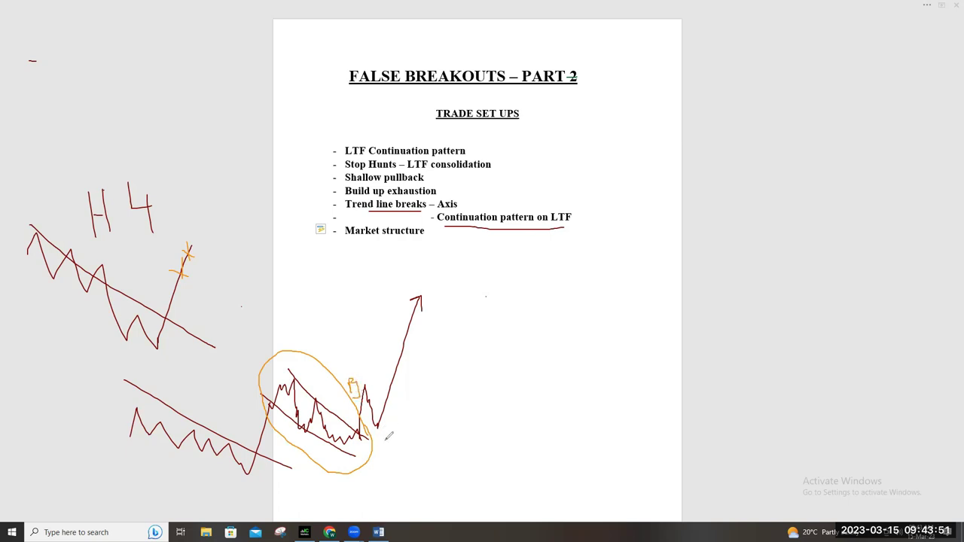
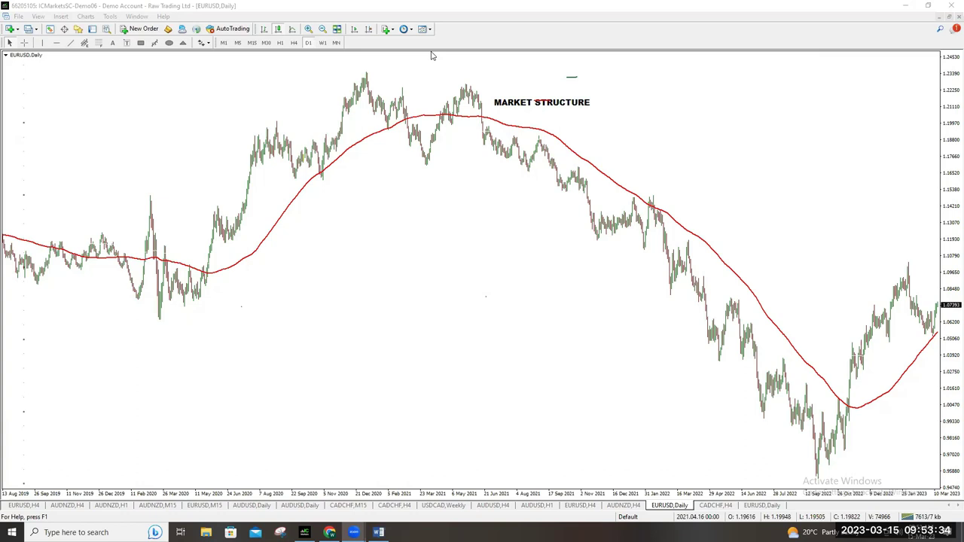
Mark the declining 2022 swing highs on the EURUSD daily chart with horizontal levels and circles, and circle the late-2022 bottom.
{"action": "mouse_move", "coordinate": [629, 199]}
{"action": "left_mouse_down"}
{"action": "mouse_move", "coordinate": [683, 198]}
{"action": "mouse_move", "coordinate": [642, 200]}
{"action": "mouse_move", "coordinate": [664, 201]}
{"action": "mouse_move", "coordinate": [652, 189]}
{"action": "left_mouse_up"}
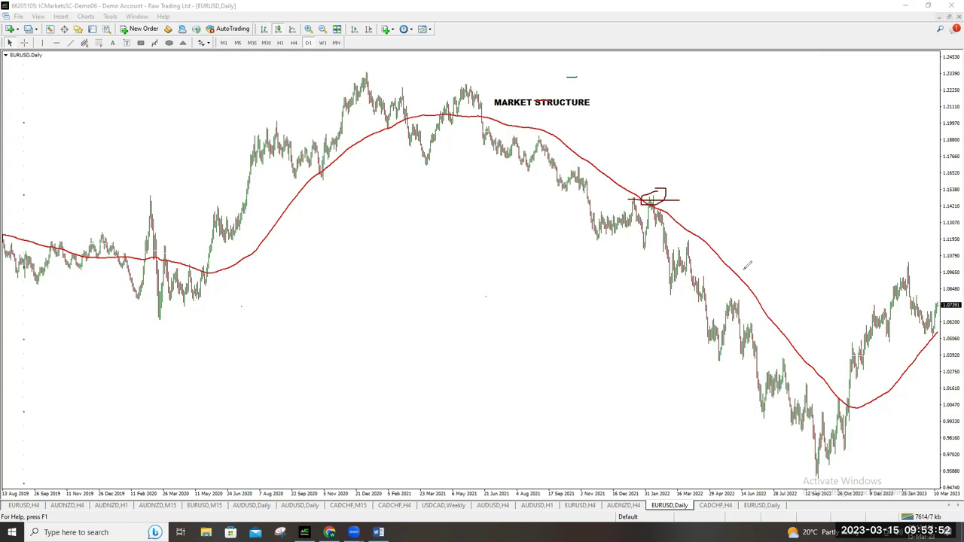
{"action": "mouse_move", "coordinate": [646, 190]}
{"action": "left_mouse_down"}
{"action": "mouse_move", "coordinate": [662, 198]}
{"action": "mouse_move", "coordinate": [660, 185]}
{"action": "left_mouse_up"}
{"action": "mouse_move", "coordinate": [670, 252]}
{"action": "left_mouse_down"}
{"action": "mouse_move", "coordinate": [698, 253]}
{"action": "mouse_move", "coordinate": [681, 239]}
{"action": "mouse_move", "coordinate": [704, 243]}
{"action": "mouse_move", "coordinate": [688, 232]}
{"action": "left_mouse_up"}
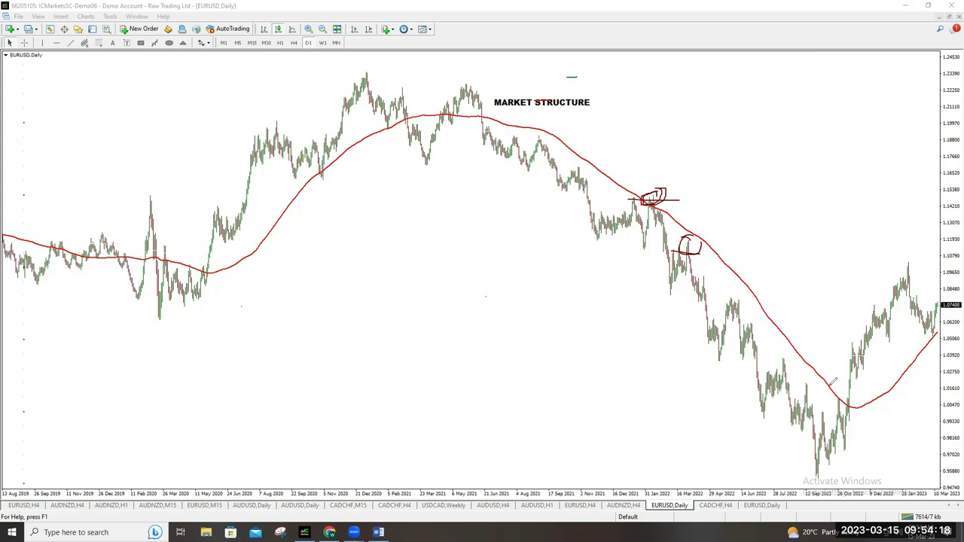
{"action": "mouse_move", "coordinate": [711, 321]}
{"action": "left_mouse_down"}
{"action": "mouse_move", "coordinate": [746, 322]}
{"action": "mouse_move", "coordinate": [719, 303]}
{"action": "mouse_move", "coordinate": [741, 322]}
{"action": "mouse_move", "coordinate": [750, 301]}
{"action": "mouse_move", "coordinate": [737, 299]}
{"action": "left_mouse_up"}
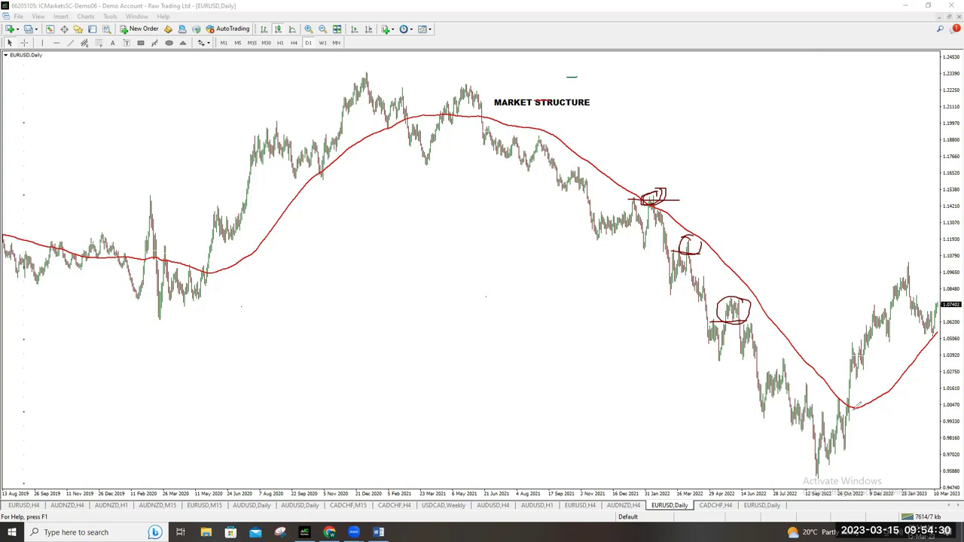
{"action": "mouse_move", "coordinate": [843, 387]}
{"action": "left_mouse_down"}
{"action": "mouse_move", "coordinate": [783, 477]}
{"action": "mouse_move", "coordinate": [872, 470]}
{"action": "mouse_move", "coordinate": [834, 386]}
{"action": "left_mouse_up"}
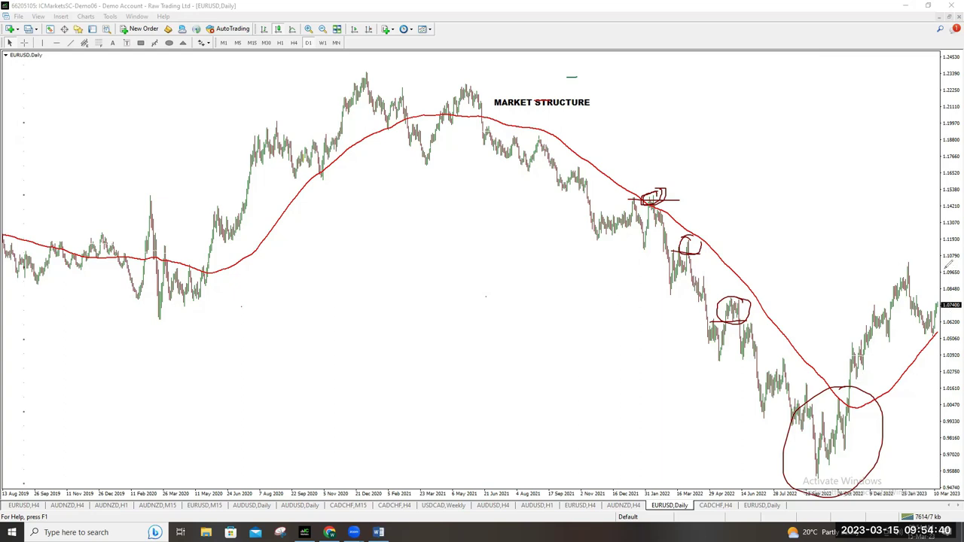
Circle the latest touch of the moving average, and project the move with an upward arrow and a horizontal line from the mid-2021 peak.
{"action": "mouse_move", "coordinate": [941, 326]}
{"action": "left_mouse_down"}
{"action": "mouse_move", "coordinate": [923, 337]}
{"action": "mouse_move", "coordinate": [941, 331]}
{"action": "mouse_move", "coordinate": [943, 343]}
{"action": "left_mouse_up"}
{"action": "mouse_move", "coordinate": [925, 280]}
{"action": "left_mouse_down"}
{"action": "mouse_move", "coordinate": [926, 181]}
{"action": "mouse_move", "coordinate": [910, 142]}
{"action": "mouse_move", "coordinate": [934, 138]}
{"action": "left_mouse_up"}
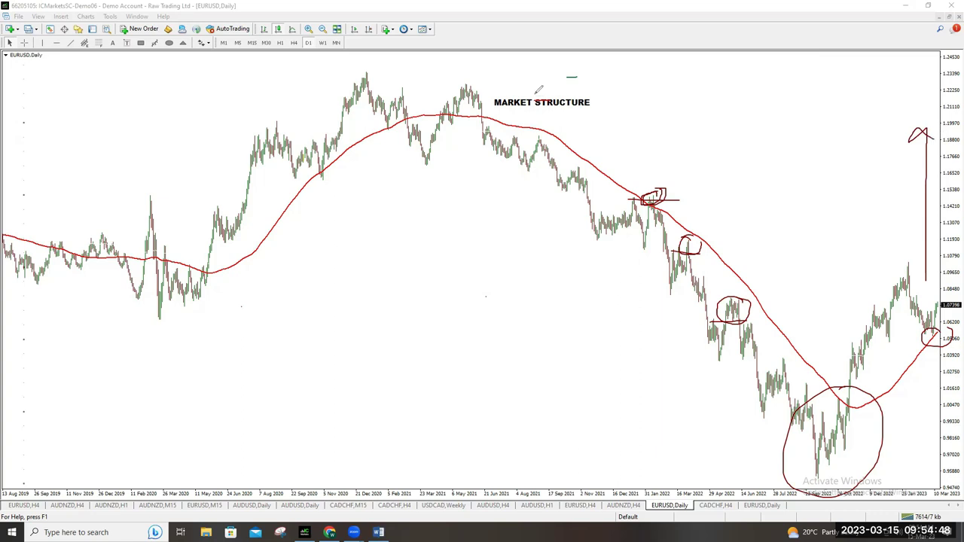
{"action": "left_click_drag", "start_coordinate": [457, 83], "coordinate": [950, 91]}
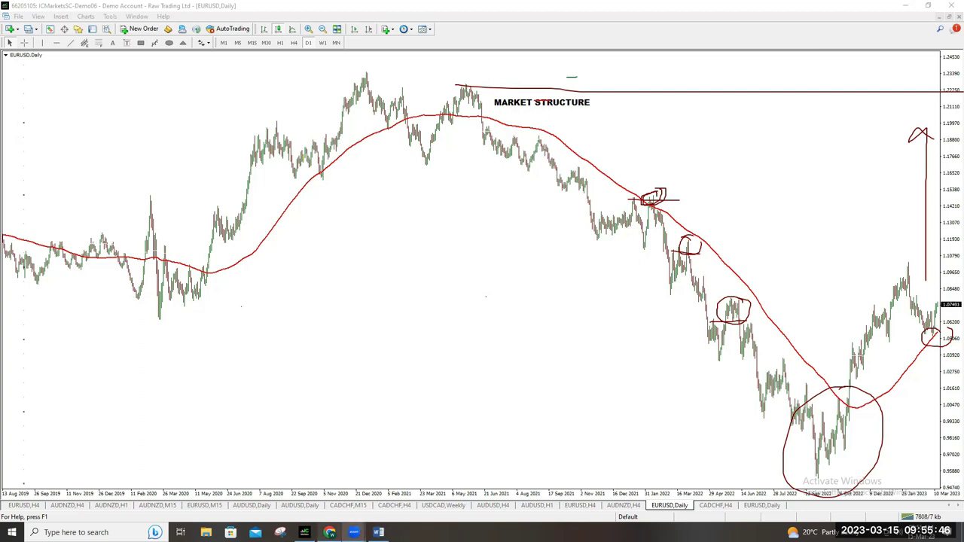
Switch to the Word document listing the false breakout trade setups.
{"action": "left_click", "coordinate": [378, 533]}
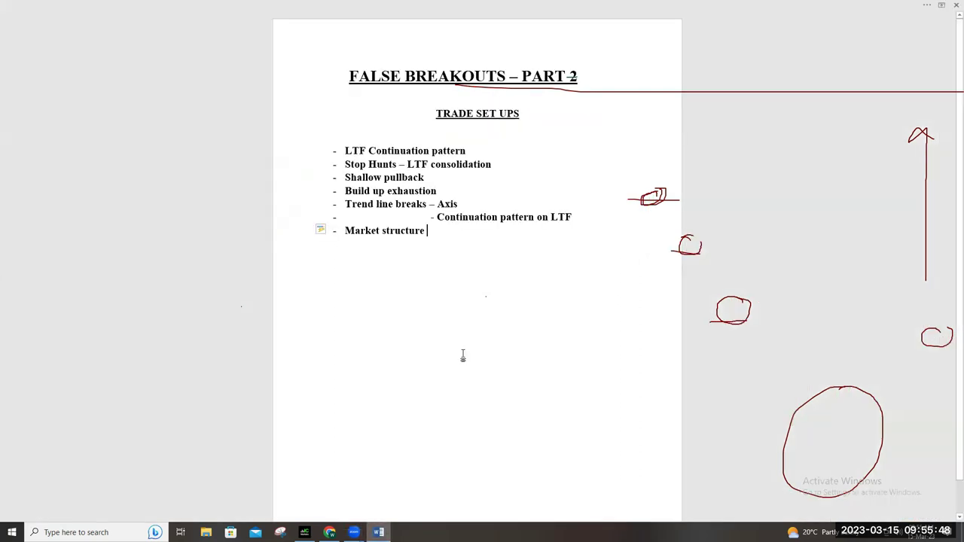